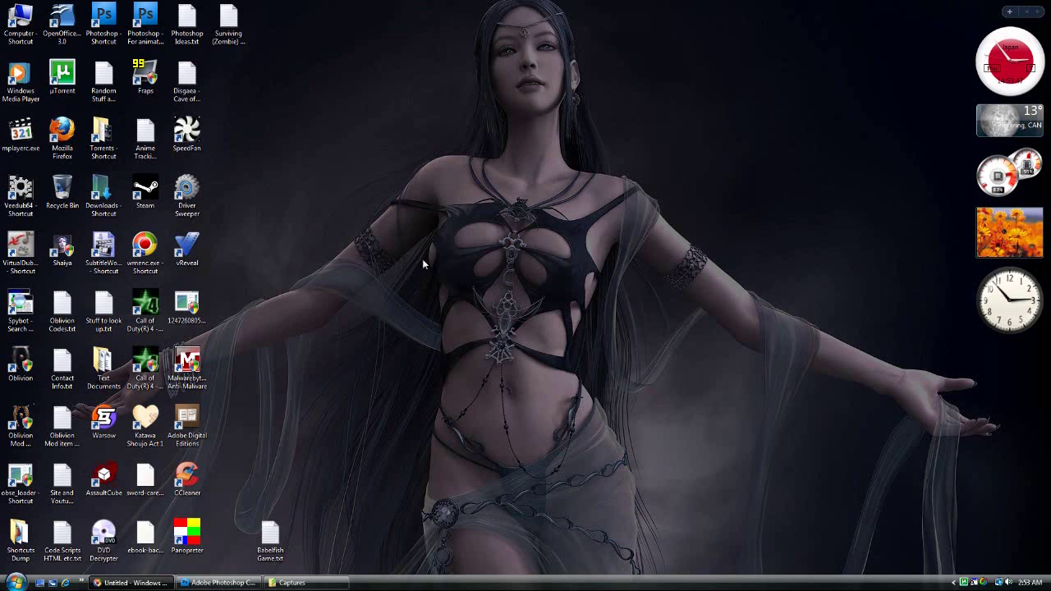
Launch Adobe Photoshop CS4 (64 Bit) from a Start menu search for 'photoshop'.
{"action": "left_click", "coordinate": [16, 583]}
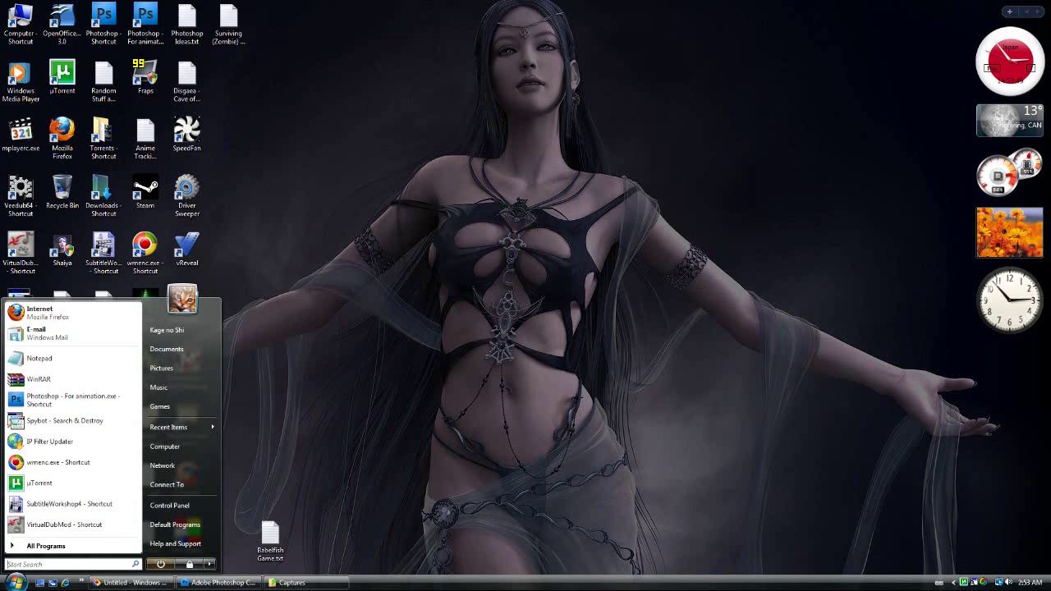
{"action": "left_click", "coordinate": [21, 566]}
{"action": "type", "text": "phot"}
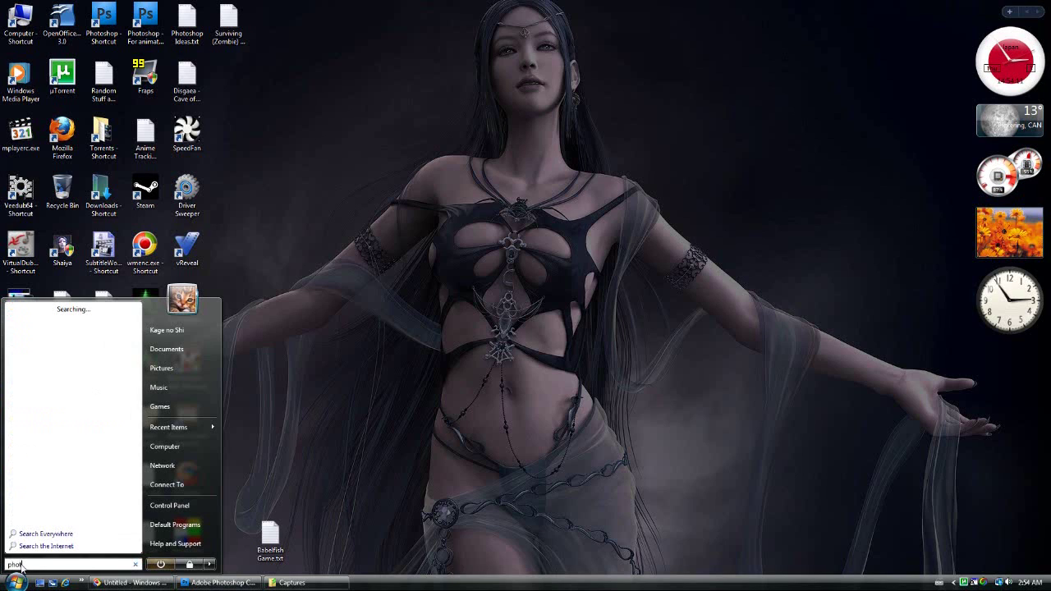
{"action": "type", "text": "oshop"}
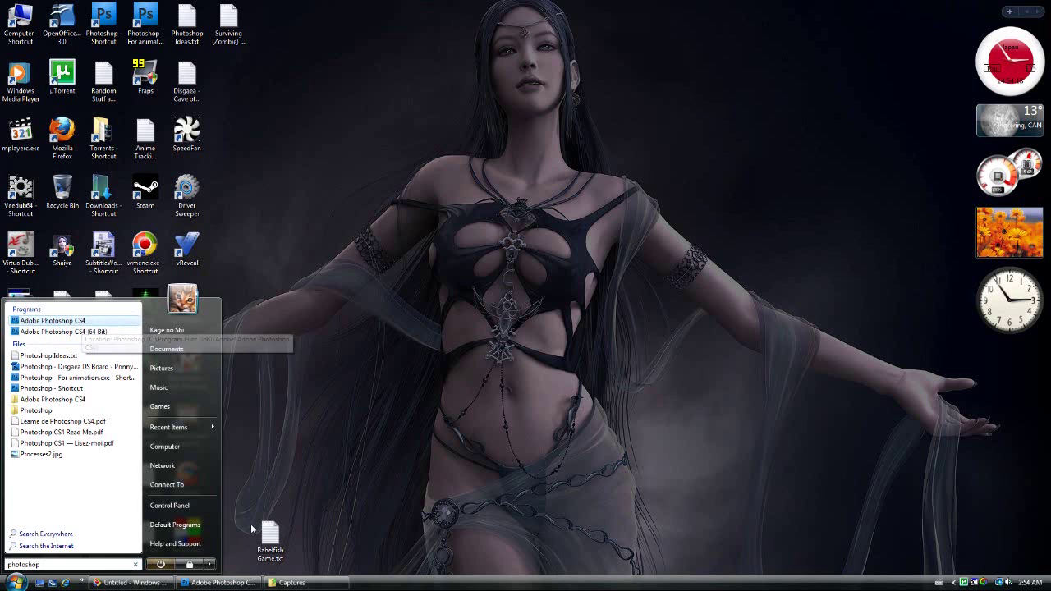
{"action": "left_click", "coordinate": [90, 332]}
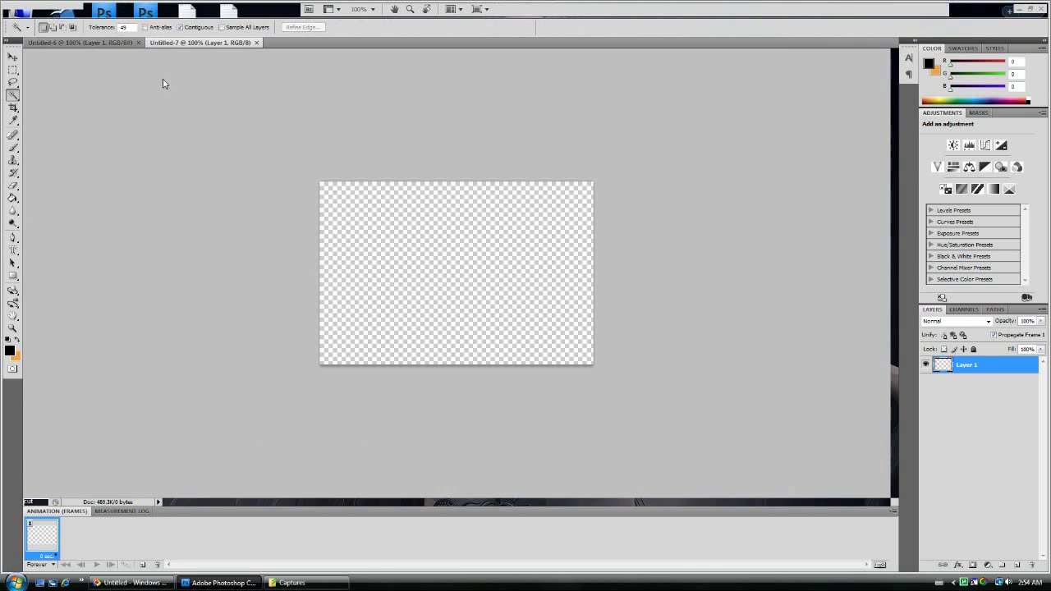
Begin a File > Import > Video Frames to Layers import, bringing up the Load dialog.
{"action": "left_click", "coordinate": [33, 9]}
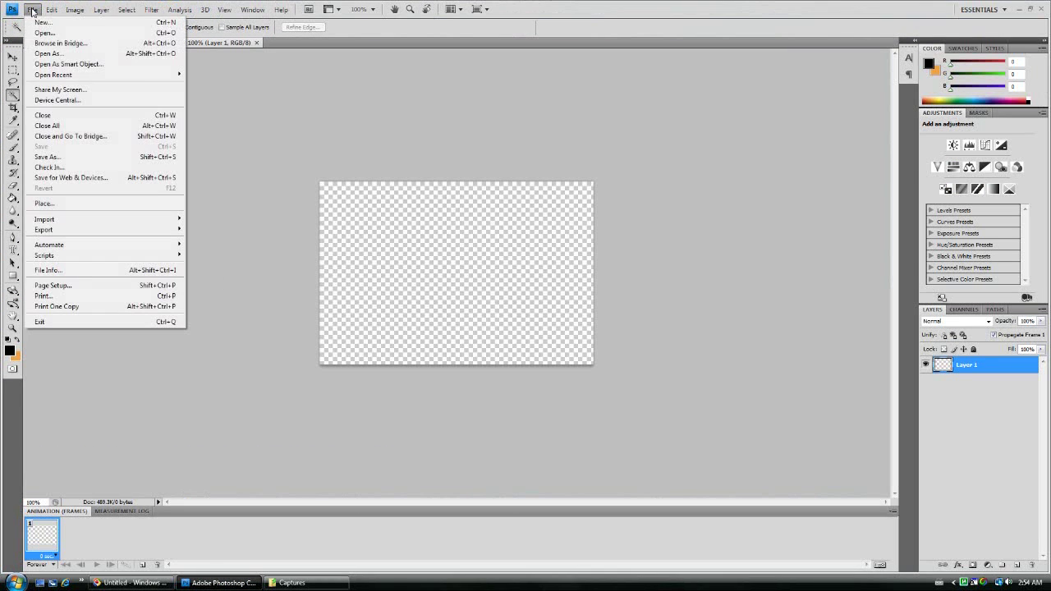
{"action": "mouse_move", "coordinate": [75, 222]}
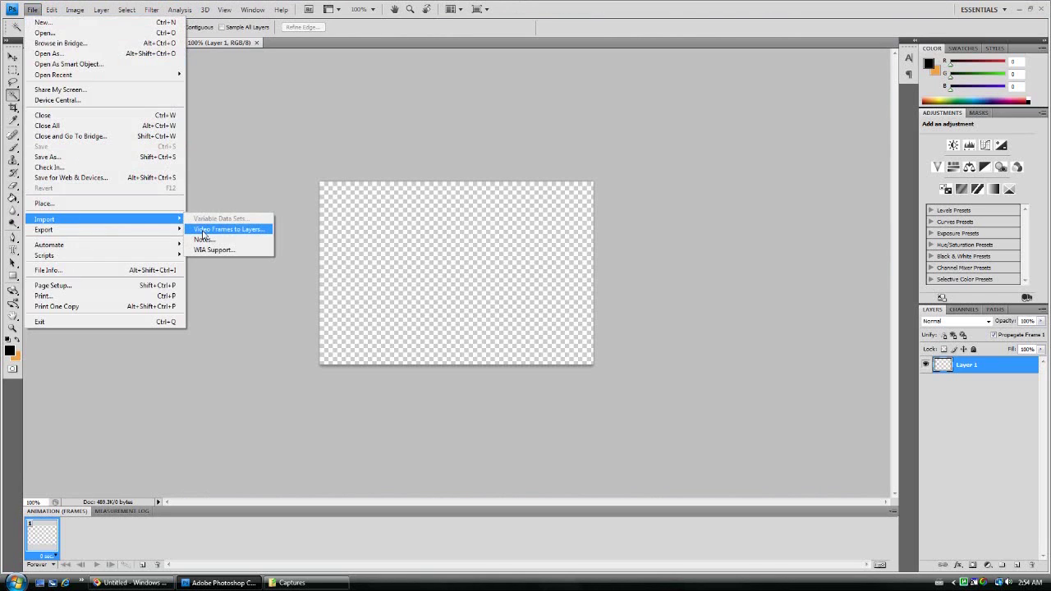
{"action": "left_click", "coordinate": [220, 230]}
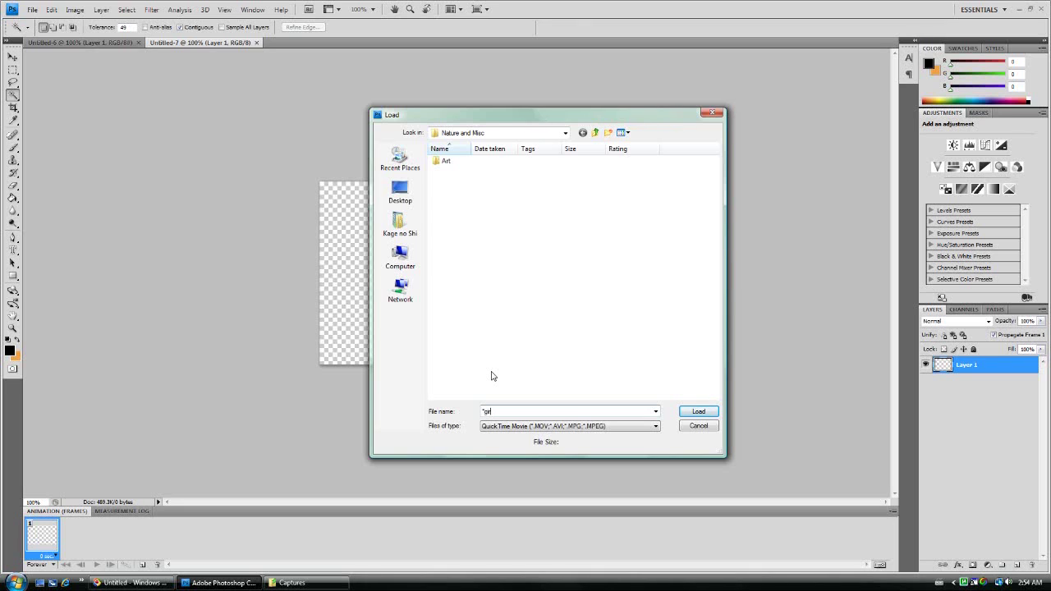
Filter the Load dialog to *.gif files and choose antigravity_2Dcat.gif for import.
{"action": "key", "text": "Return"}
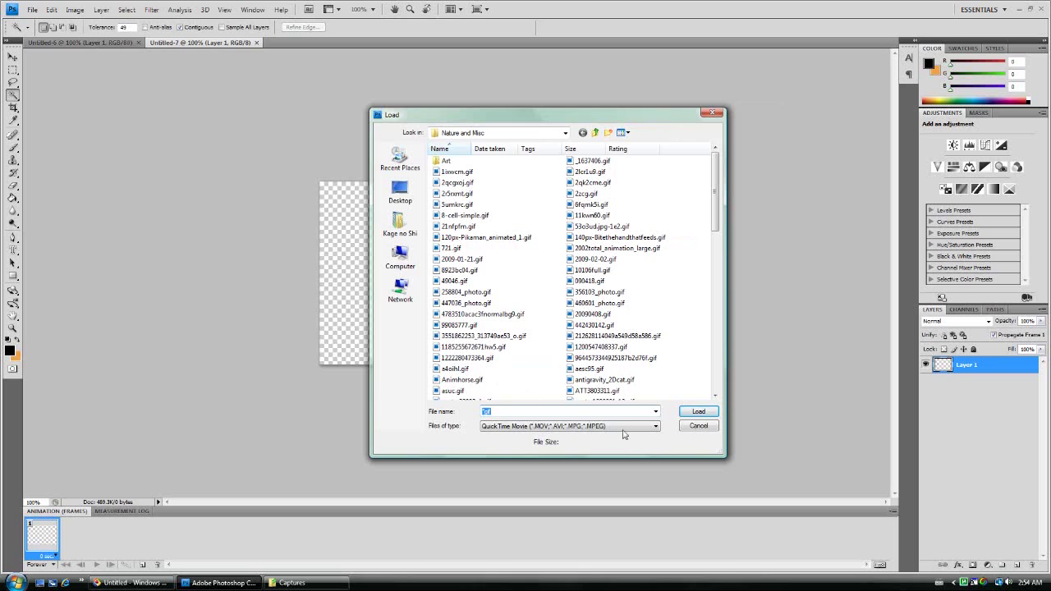
{"action": "double_click", "coordinate": [597, 382]}
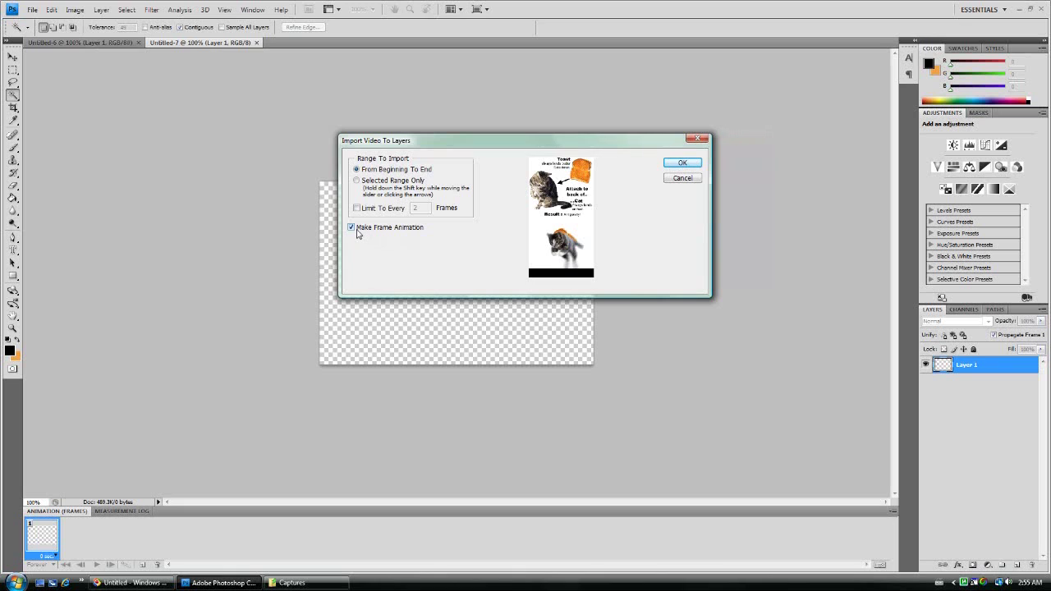
Import the cat GIF as a four-frame animation, play and stop it, then close Untitled-9.
{"action": "left_click", "coordinate": [683, 164]}
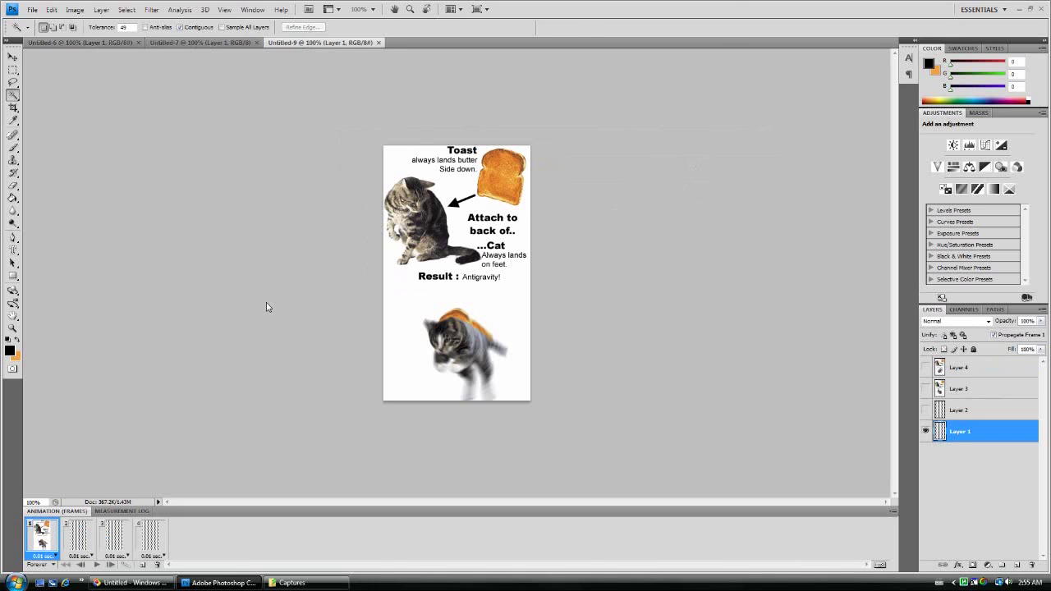
{"action": "left_click", "coordinate": [97, 565]}
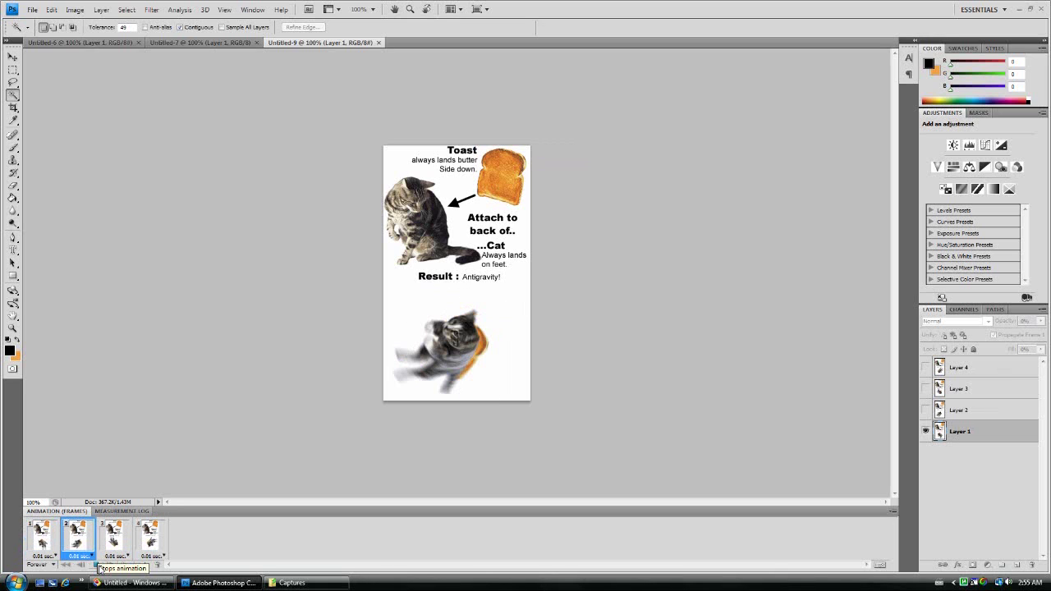
{"action": "left_click", "coordinate": [97, 566]}
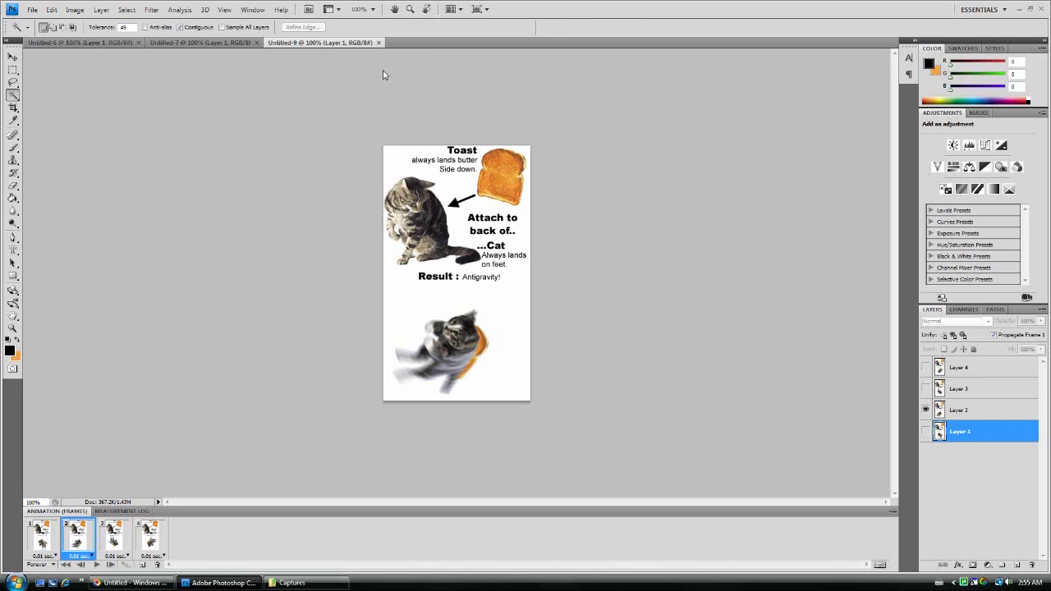
{"action": "left_click", "coordinate": [378, 43]}
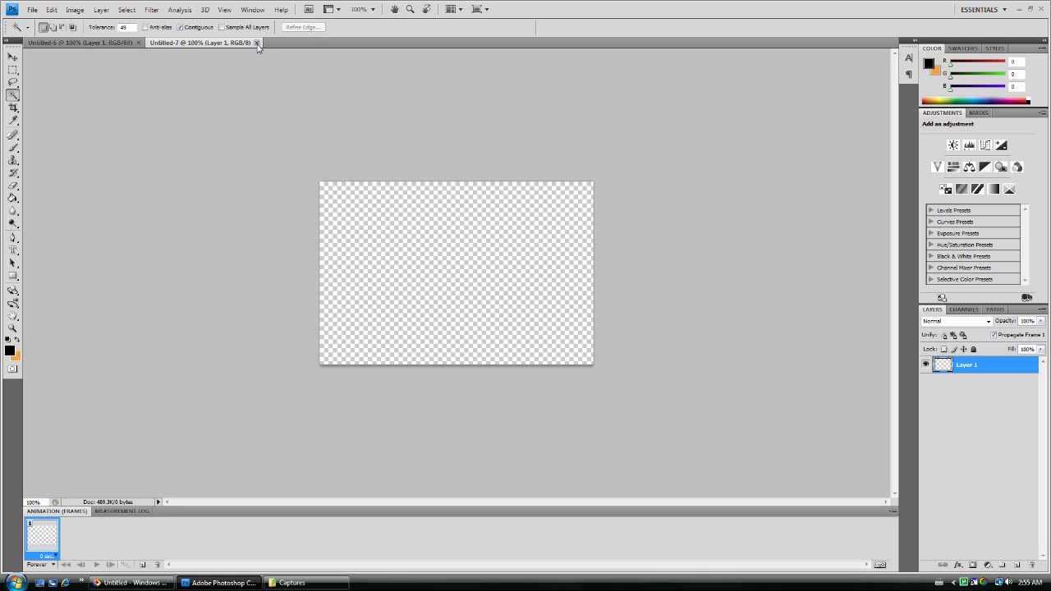
Close the empty Untitled-7 and view frames 2, 3 and 4 of the Untitled-6 sprite.
{"action": "left_click", "coordinate": [257, 43]}
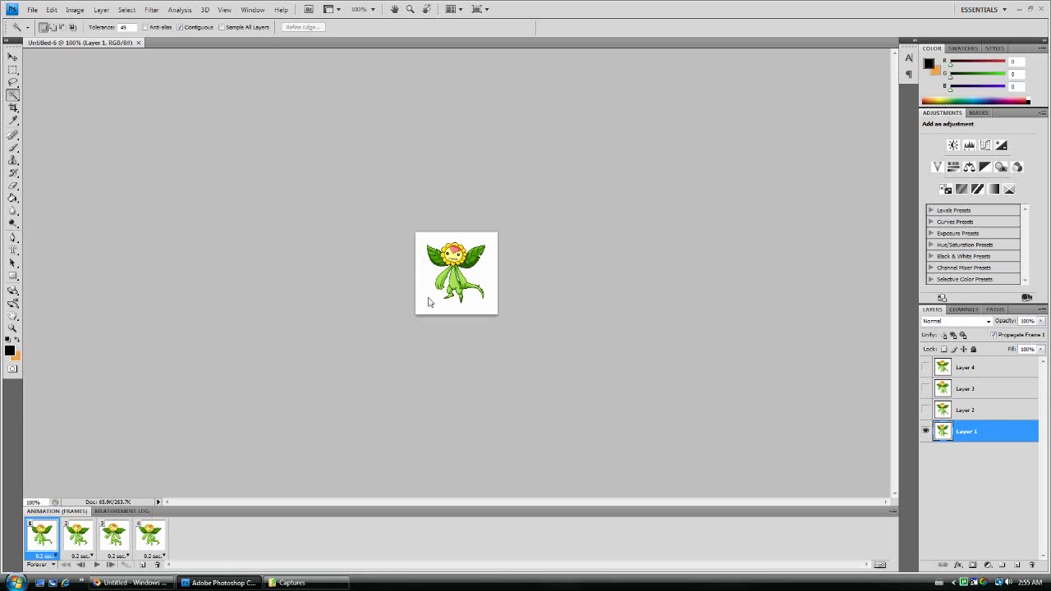
{"action": "left_click", "coordinate": [90, 538]}
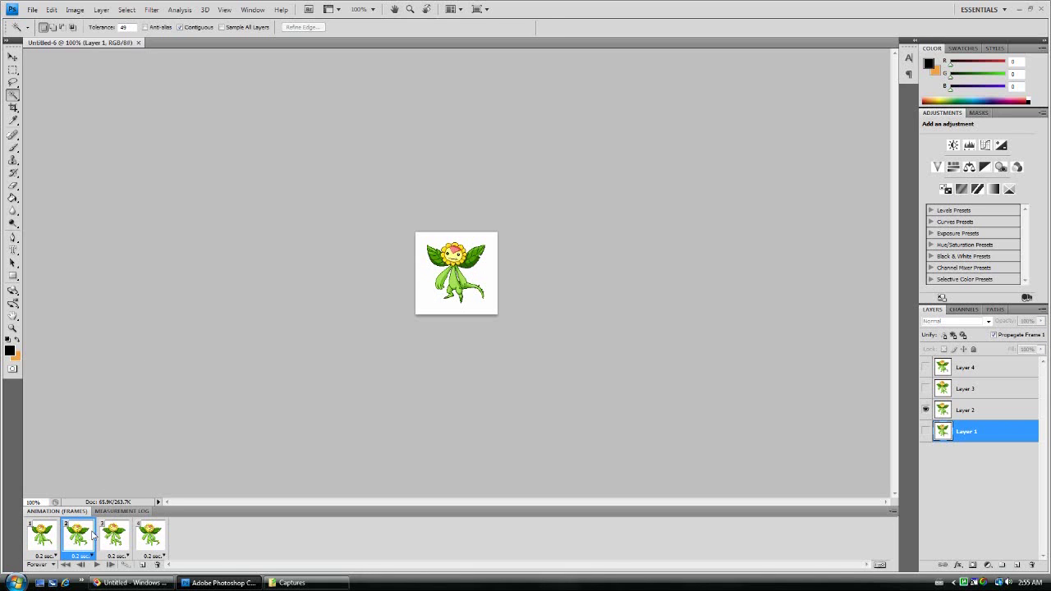
{"action": "left_click", "coordinate": [128, 538]}
{"action": "left_click", "coordinate": [157, 538]}
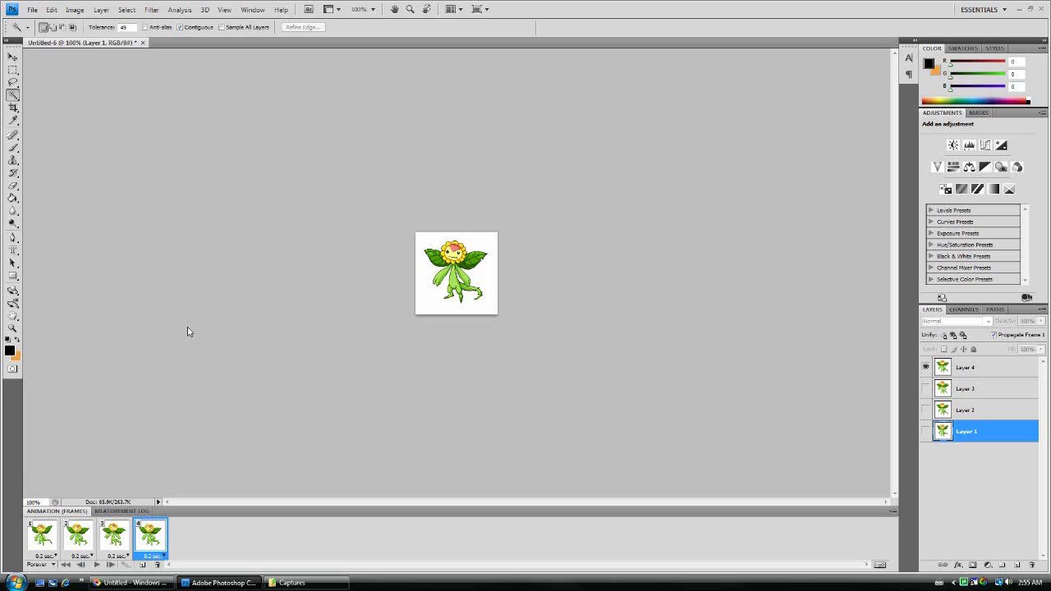
Open Save for Web & Devices for the sprite with GIF looping set to Forever.
{"action": "left_click", "coordinate": [34, 10]}
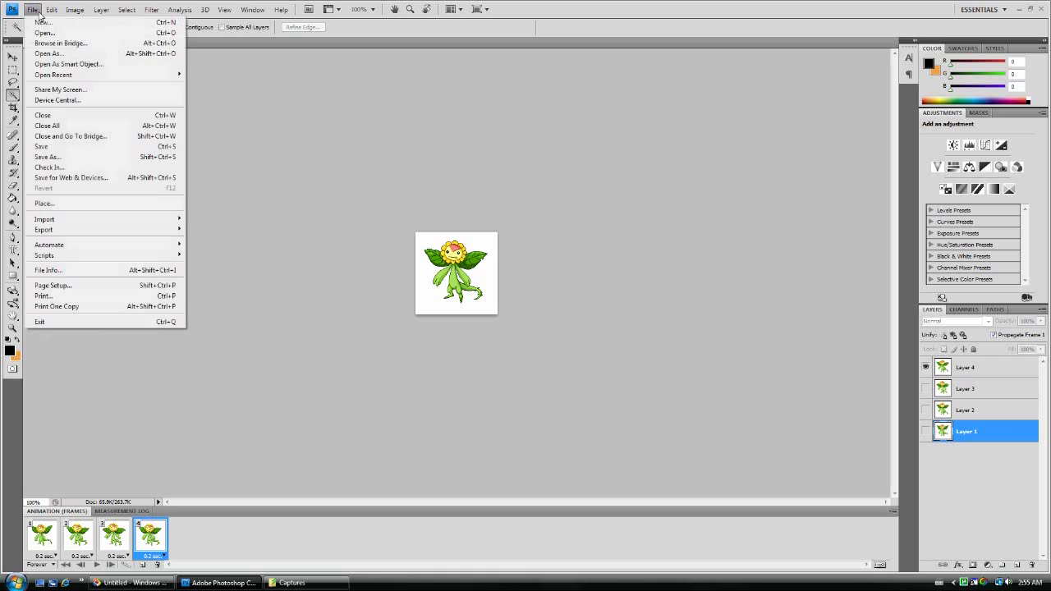
{"action": "left_click", "coordinate": [103, 182]}
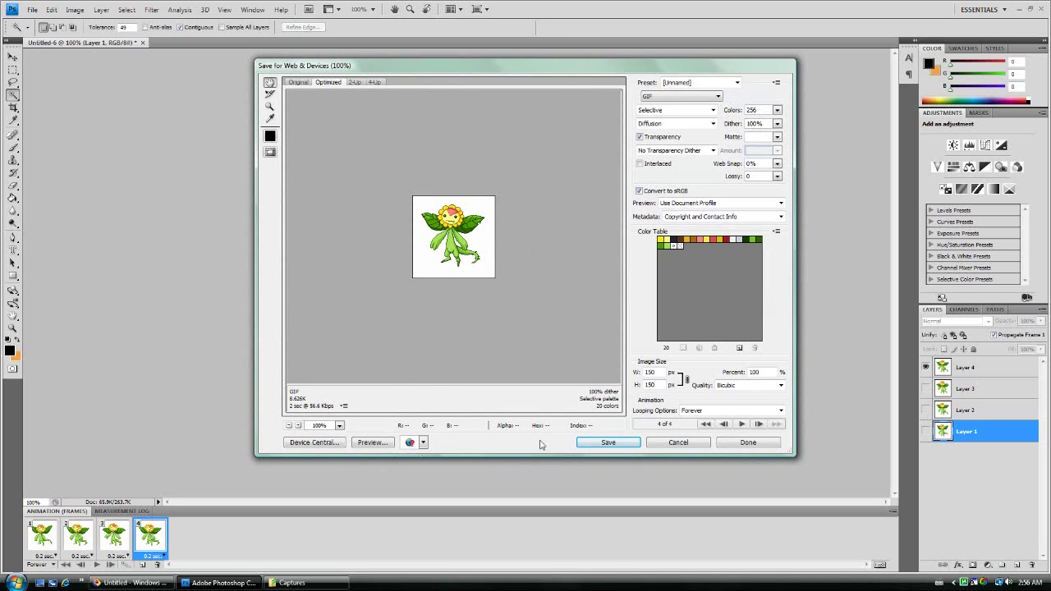
{"action": "left_click", "coordinate": [718, 413]}
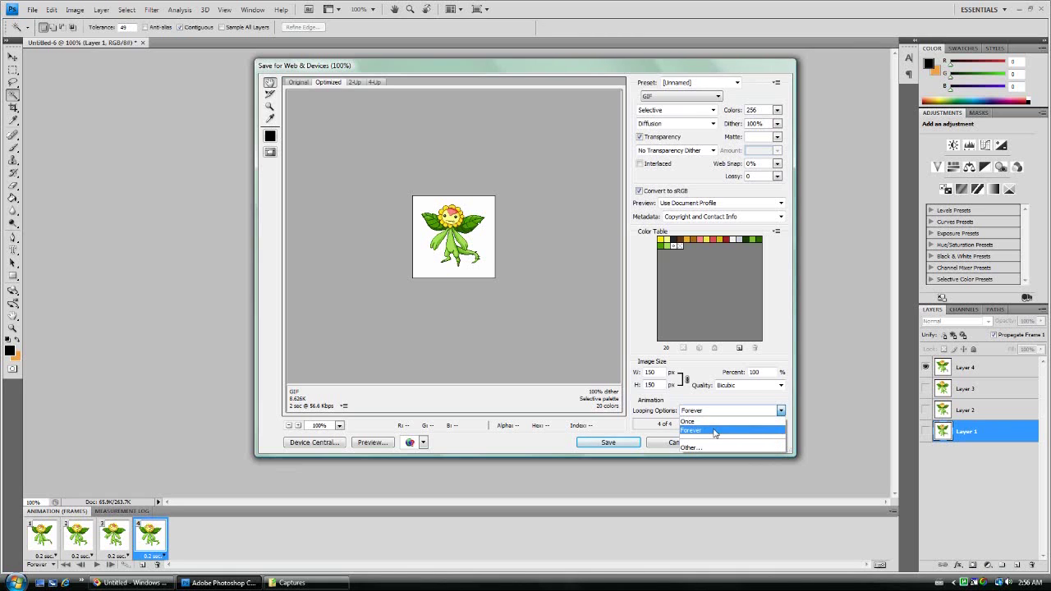
{"action": "left_click", "coordinate": [711, 412]}
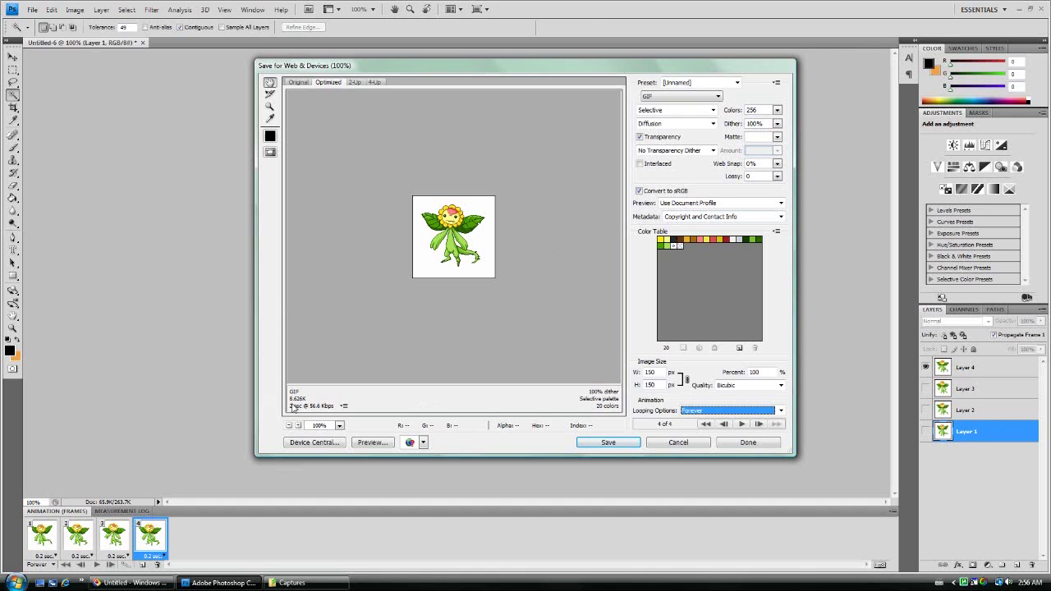
Try GIF palettes of 4, 2, then 32 colours, then cancel Save for Web & Devices.
{"action": "left_click", "coordinate": [777, 110]}
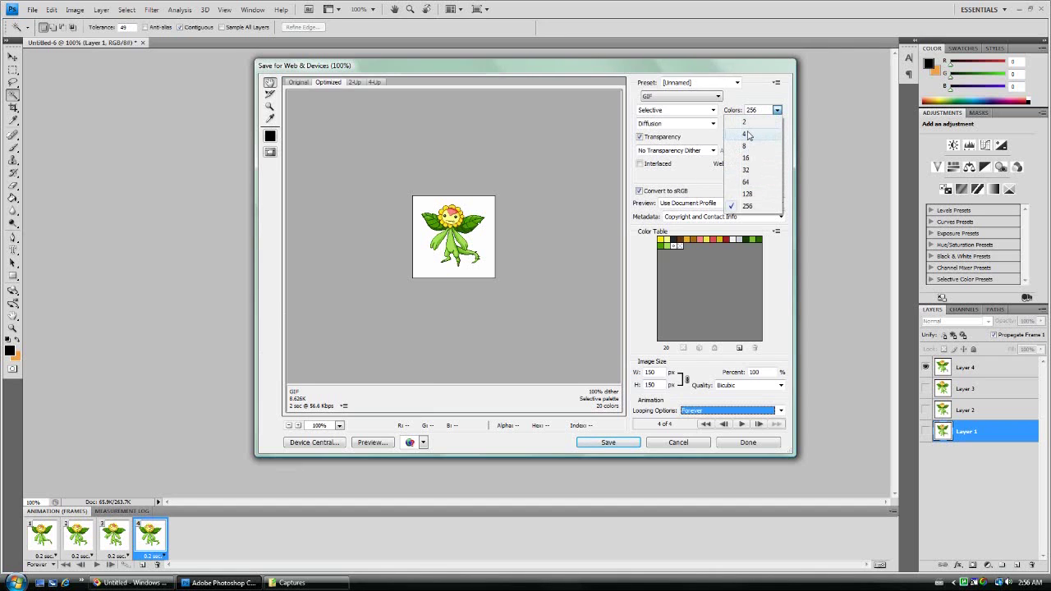
{"action": "left_click", "coordinate": [748, 135]}
{"action": "left_click", "coordinate": [777, 111]}
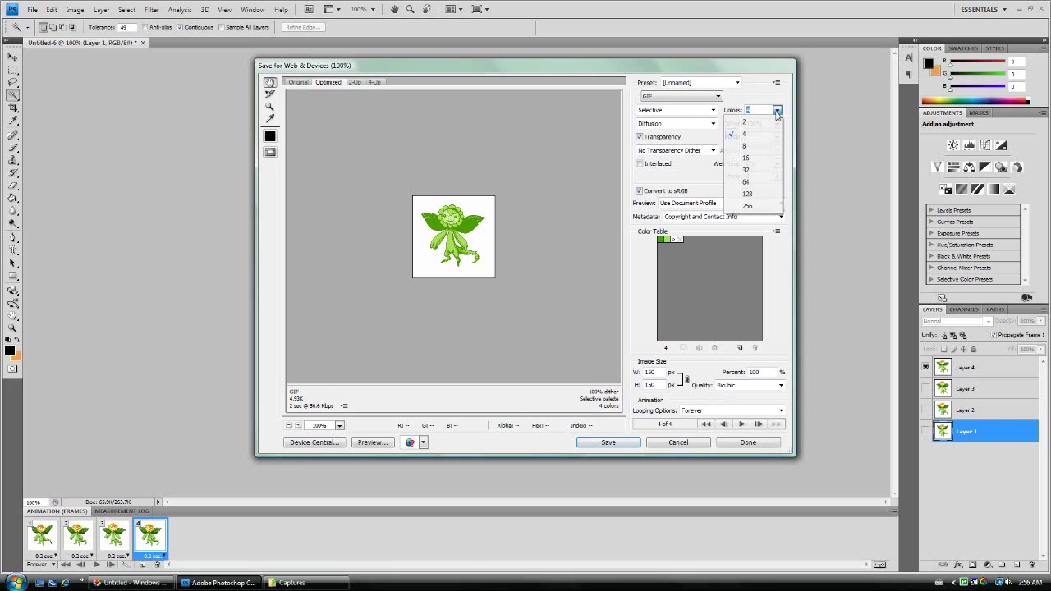
{"action": "left_click", "coordinate": [747, 123]}
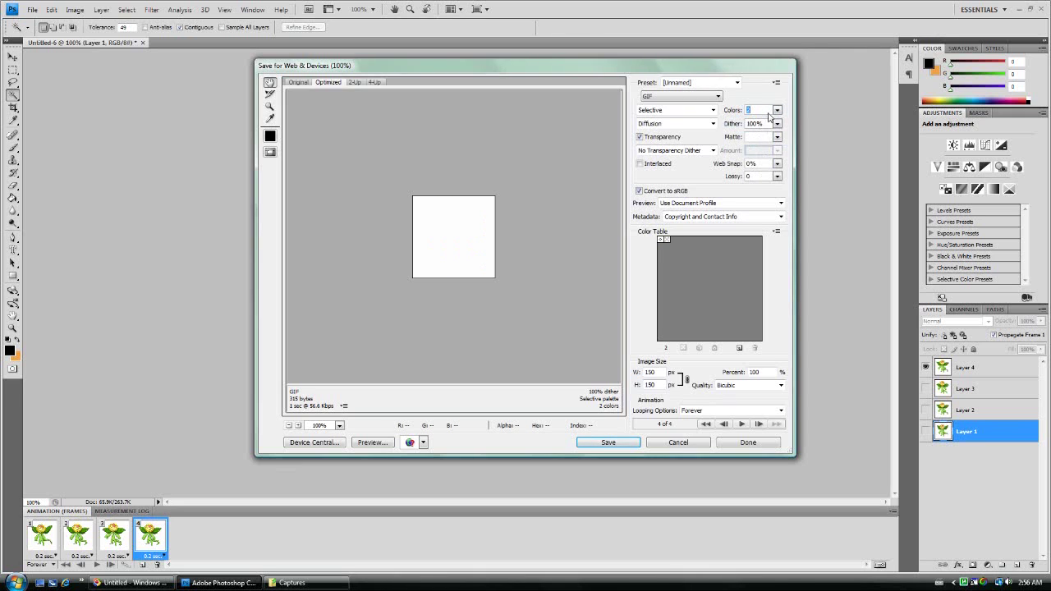
{"action": "left_click", "coordinate": [778, 111]}
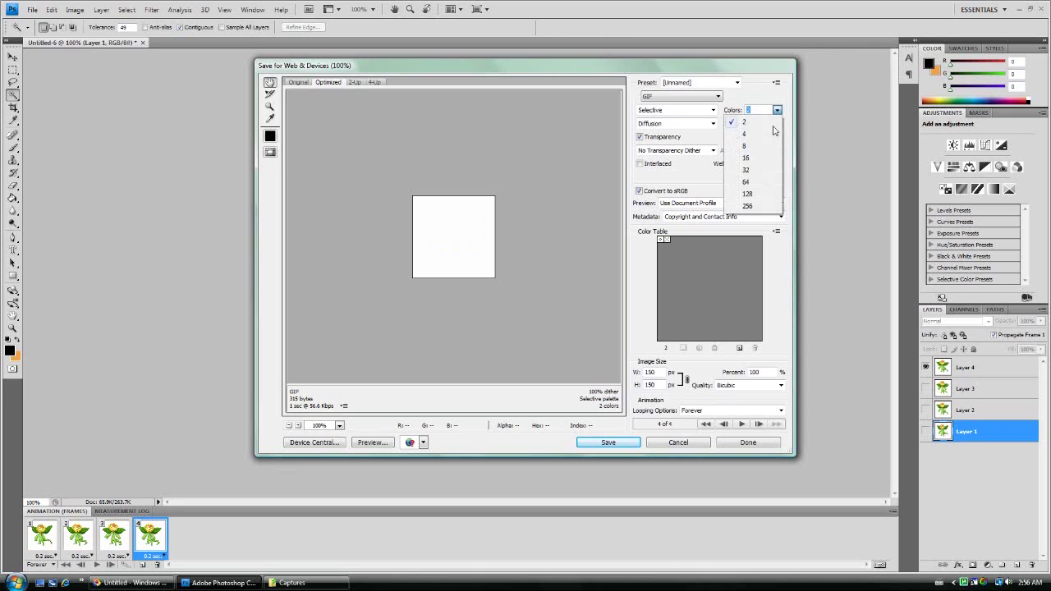
{"action": "left_click", "coordinate": [752, 170]}
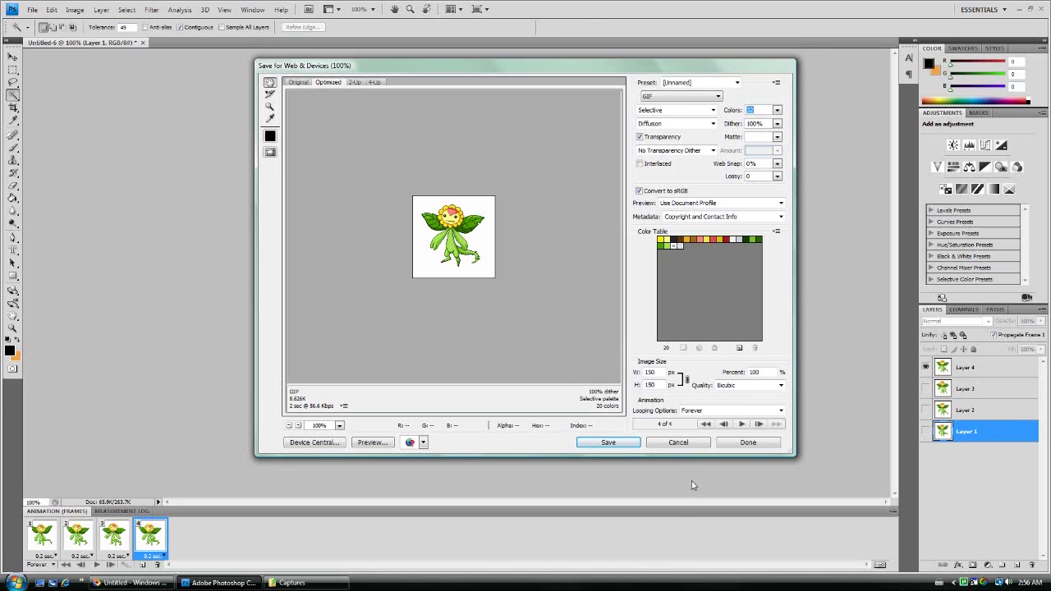
{"action": "left_click", "coordinate": [688, 443]}
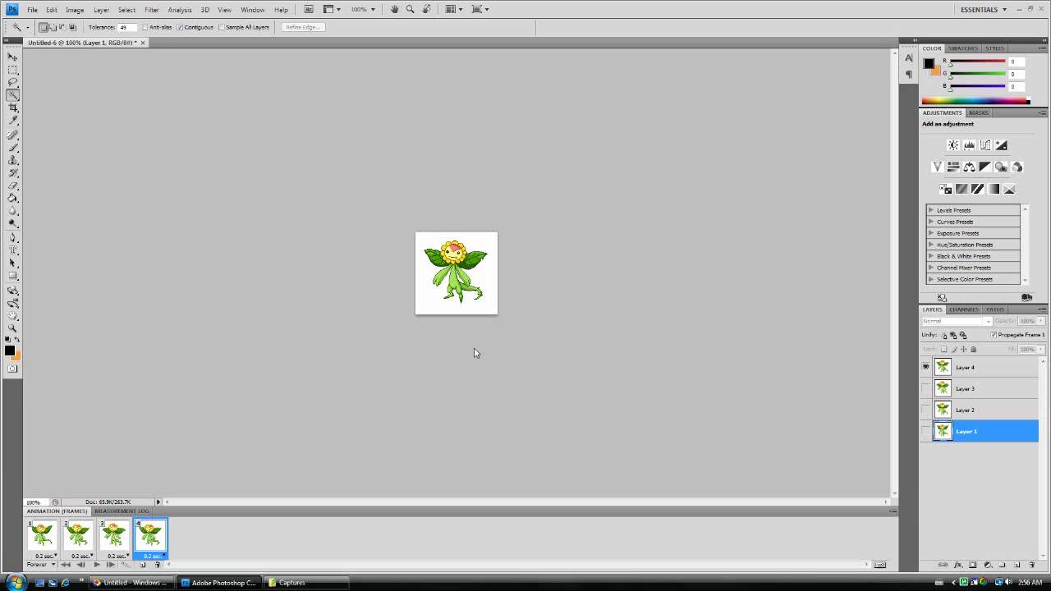
{"action": "left_click", "coordinate": [148, 12]}
{"action": "left_click", "coordinate": [145, 11]}
{"action": "left_click", "coordinate": [963, 371]}
{"action": "left_click", "coordinate": [154, 10]}
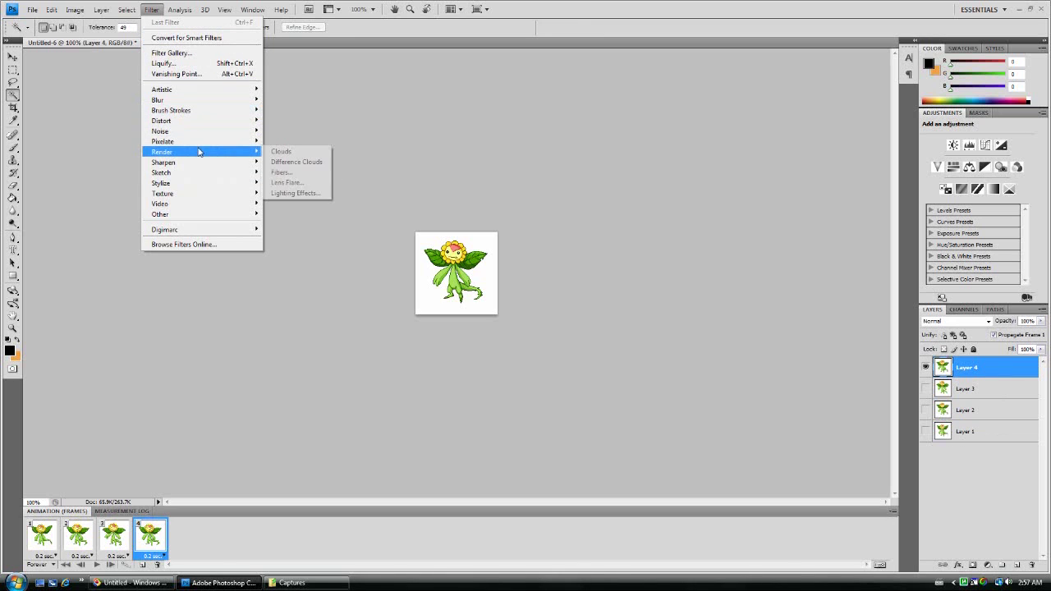
{"action": "mouse_move", "coordinate": [197, 111]}
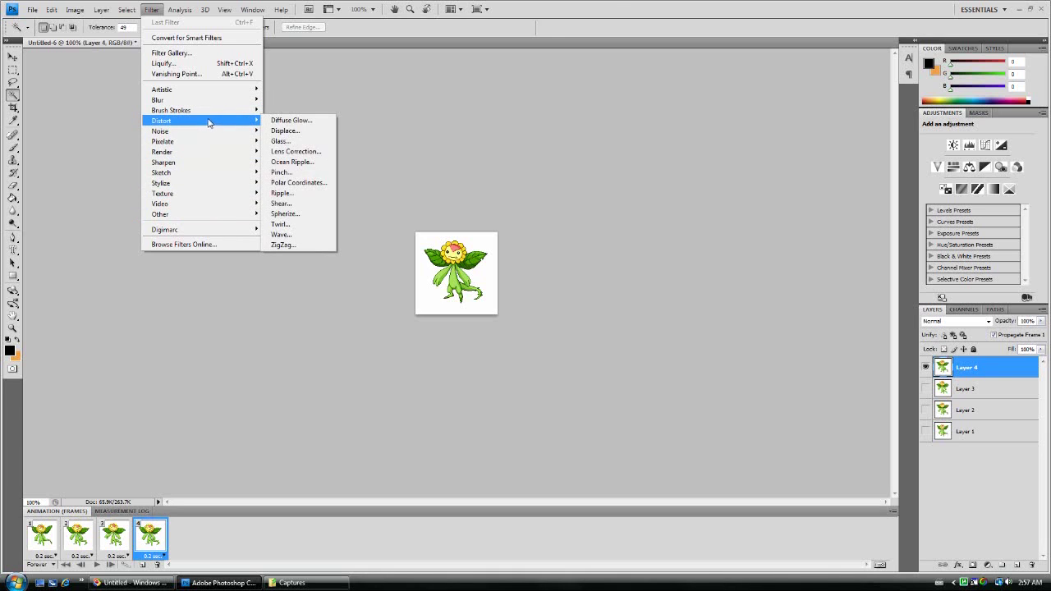
{"action": "left_click", "coordinate": [614, 6]}
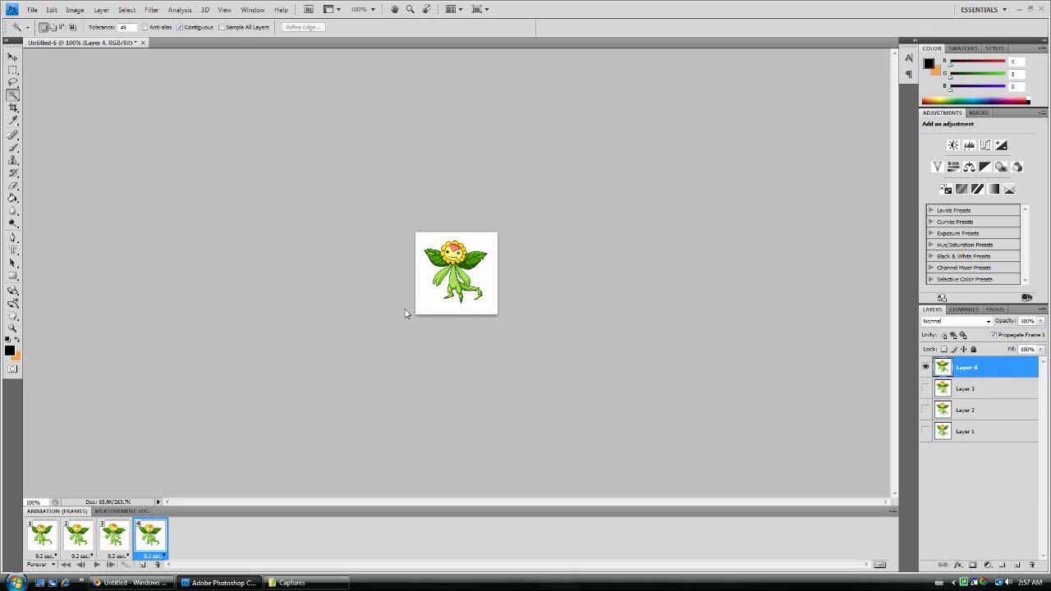
Start another Video Frames to Layers import and go up to Media Disk (D:) in the Load dialog.
{"action": "left_click", "coordinate": [32, 9]}
{"action": "mouse_move", "coordinate": [82, 222]}
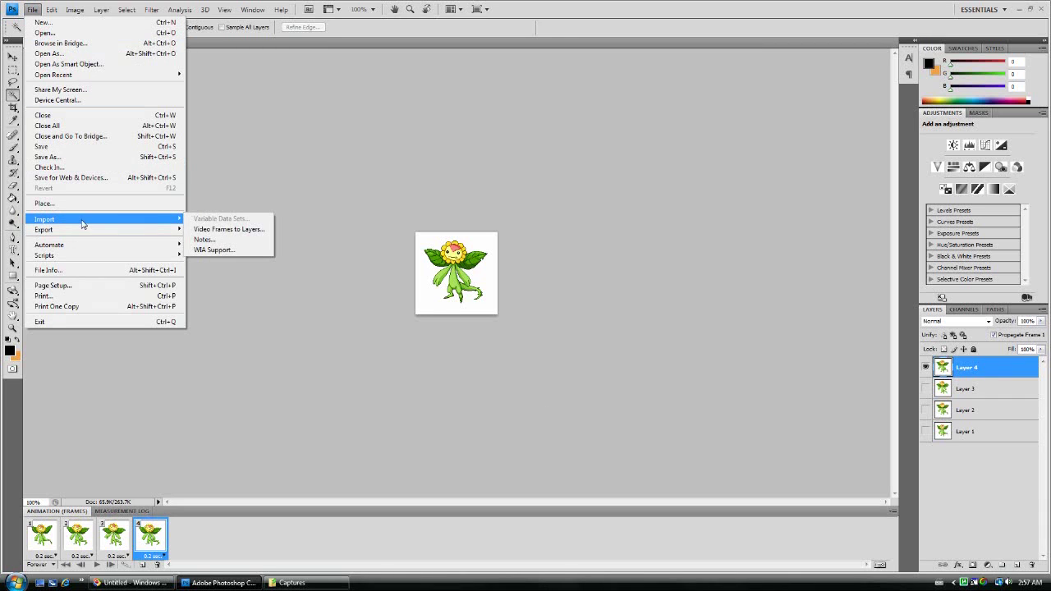
{"action": "left_click", "coordinate": [199, 231]}
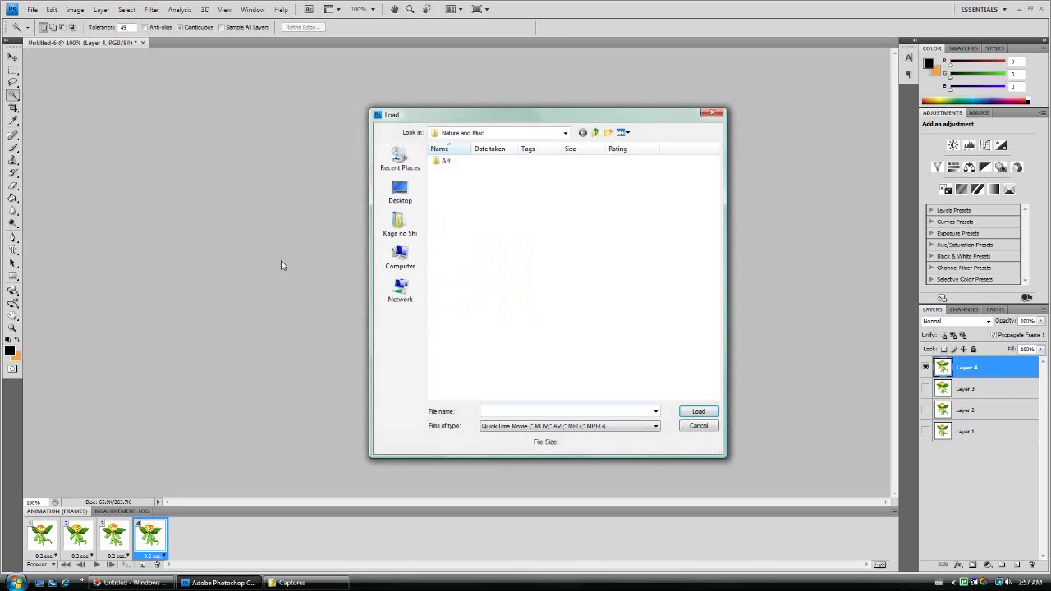
{"action": "left_click", "coordinate": [595, 134]}
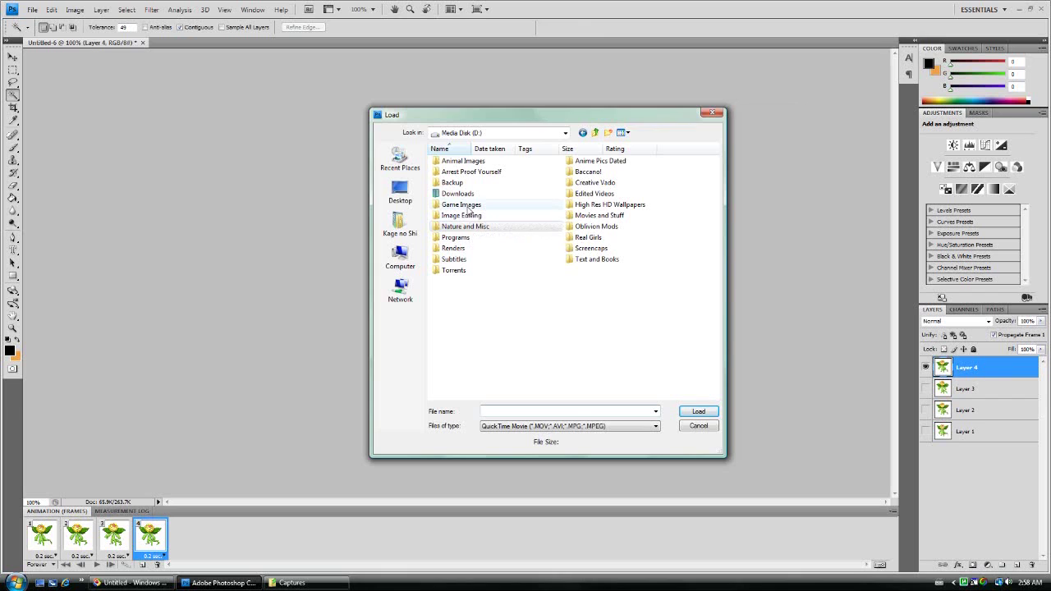
Browse into the Edited Videos folder and choose Yamato Blink.avi for import.
{"action": "left_click", "coordinate": [472, 215]}
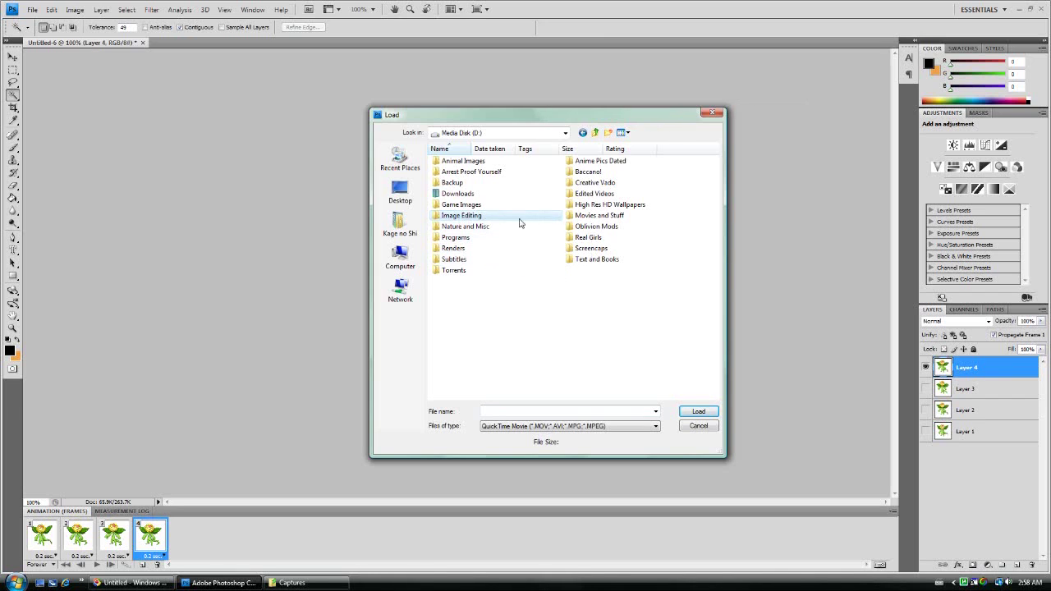
{"action": "double_click", "coordinate": [595, 193]}
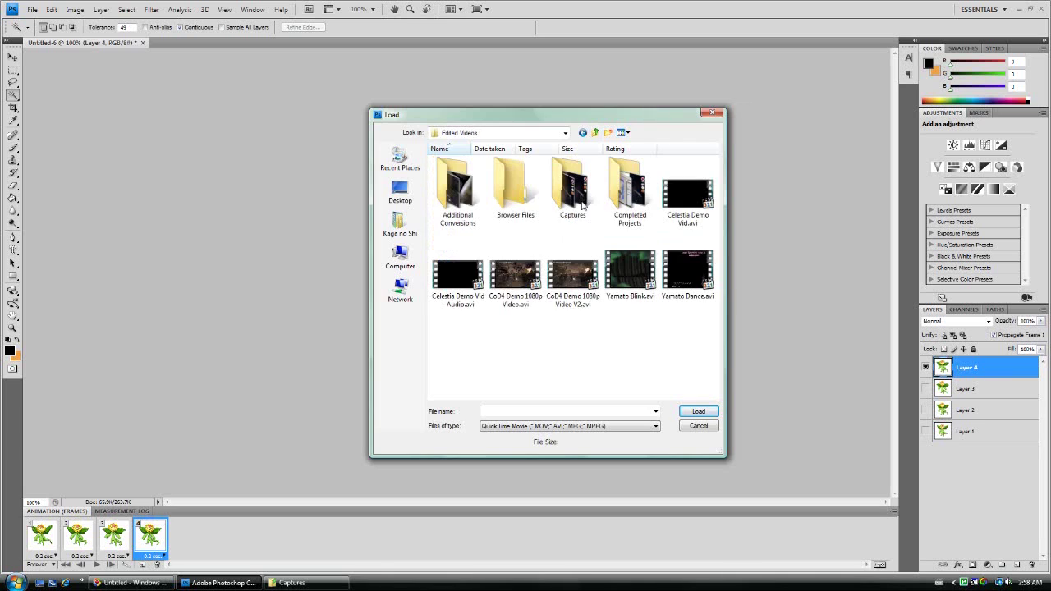
{"action": "double_click", "coordinate": [575, 202]}
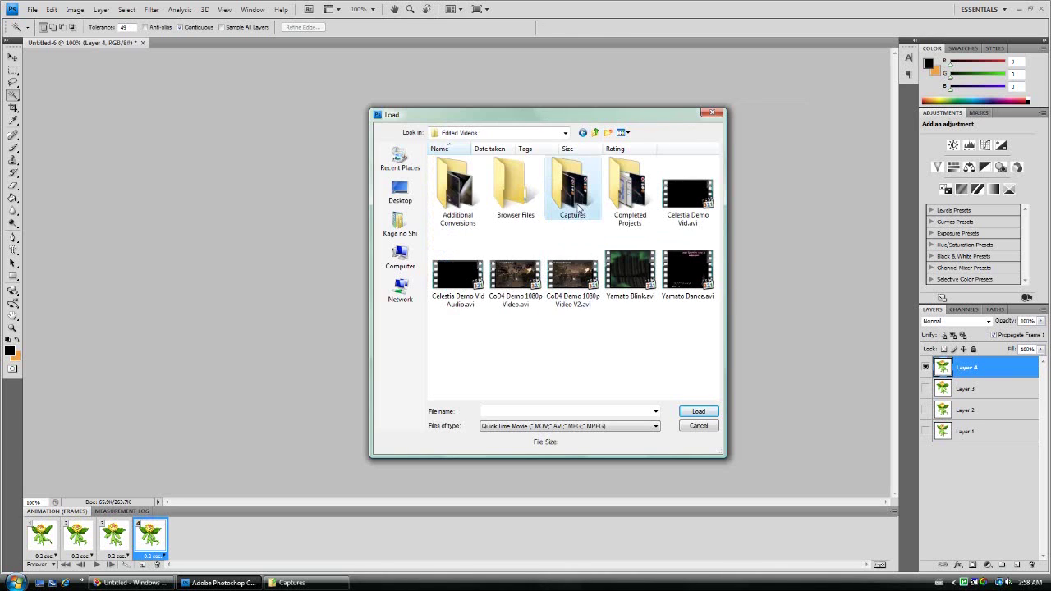
{"action": "left_click", "coordinate": [595, 133]}
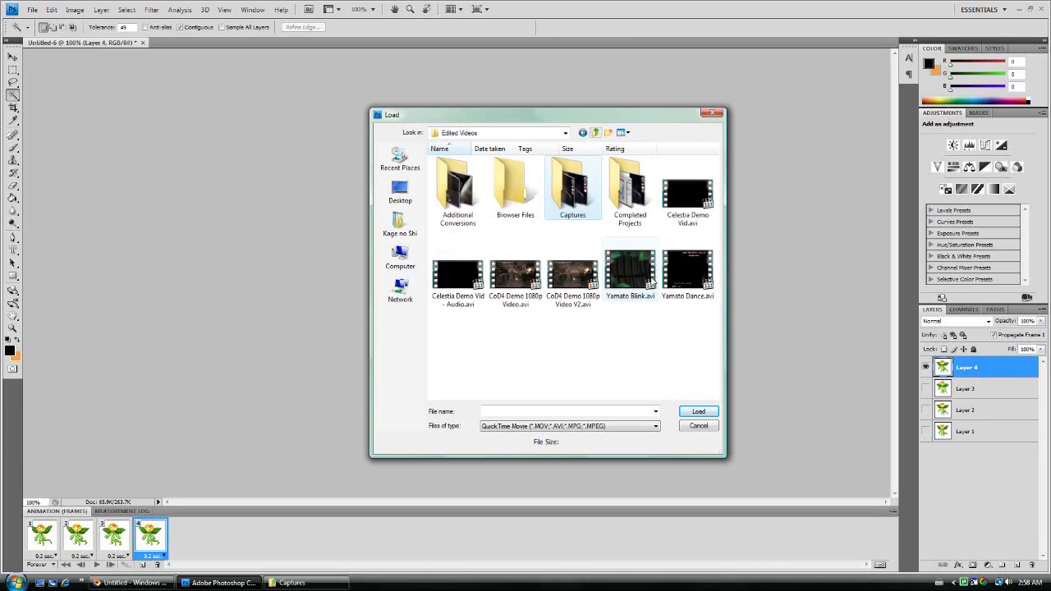
{"action": "double_click", "coordinate": [639, 267]}
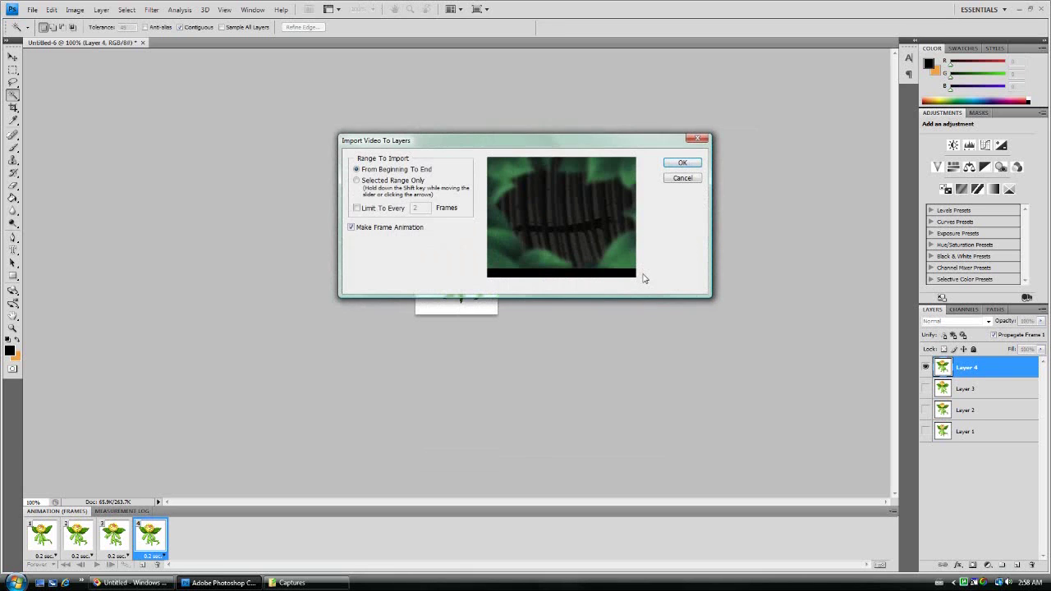
Import all of Yamato Blink.avi, beginning to end, as a frame animation.
{"action": "left_click", "coordinate": [682, 178]}
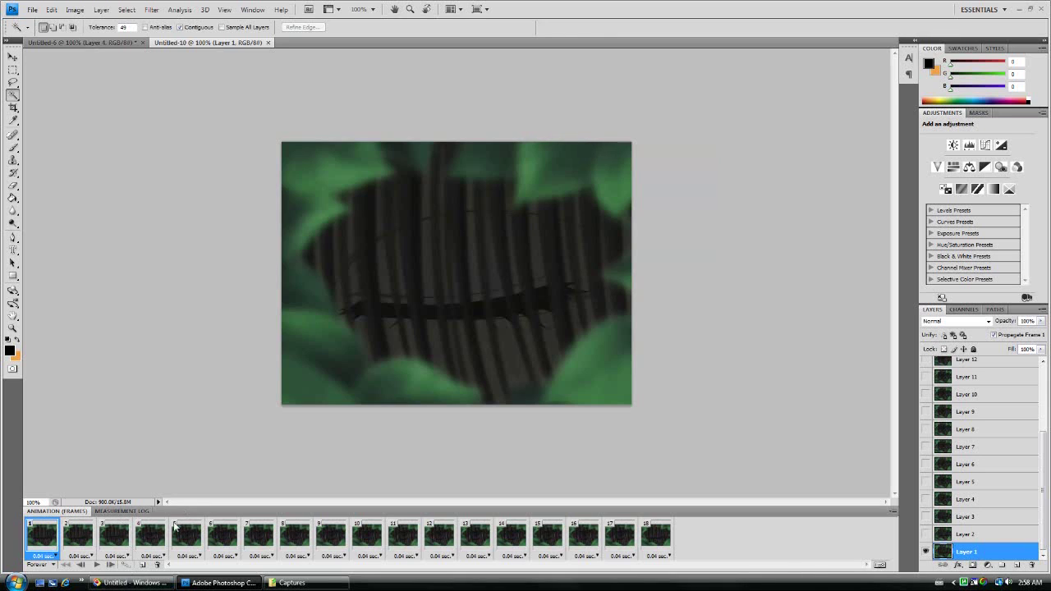
{"action": "mouse_move", "coordinate": [160, 585]}
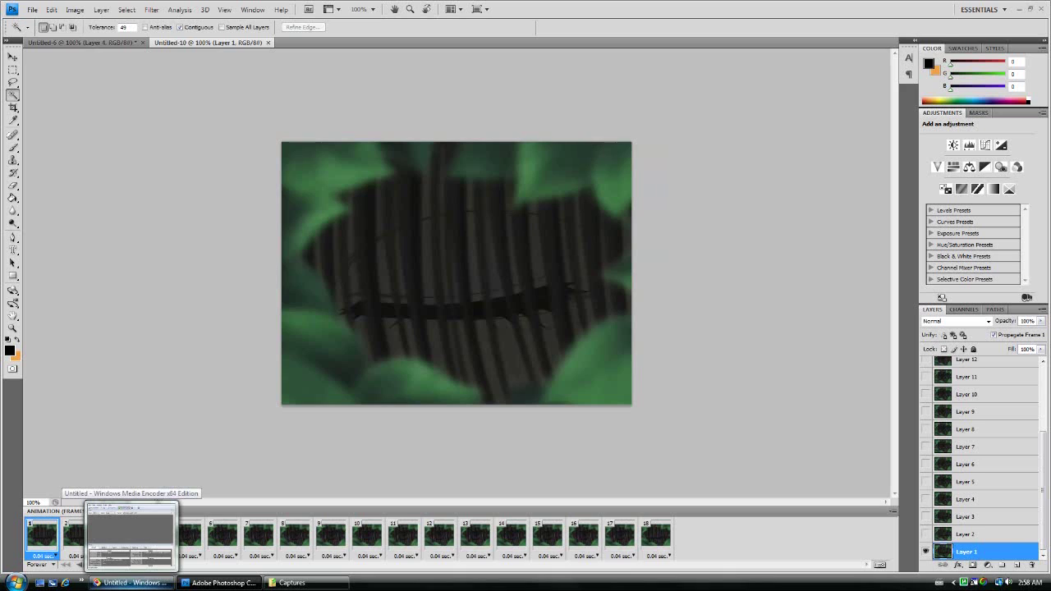